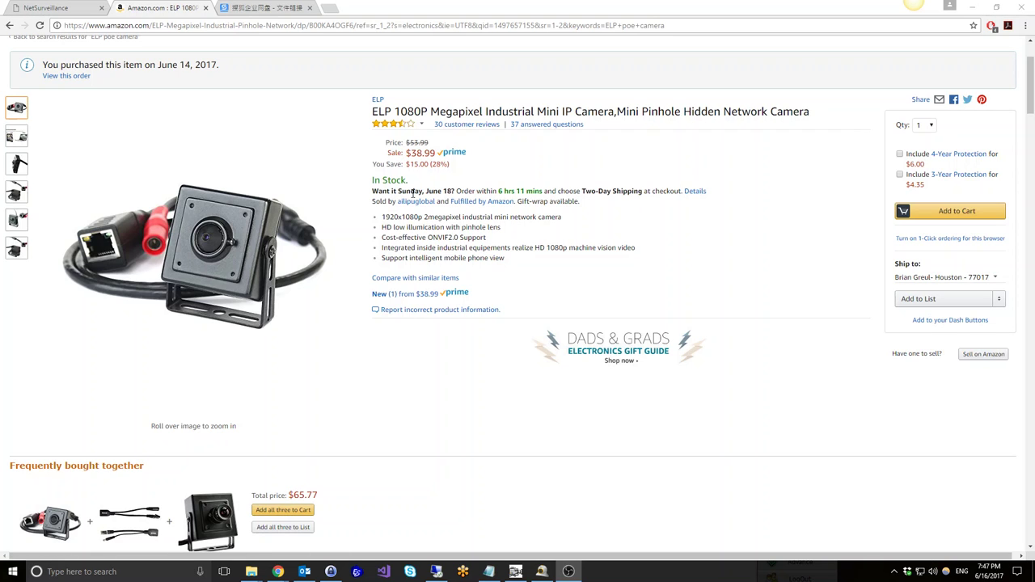
Preview the ELP 1080P mini IP camera's product photos on the Amazon page
mouse_move(18, 164)
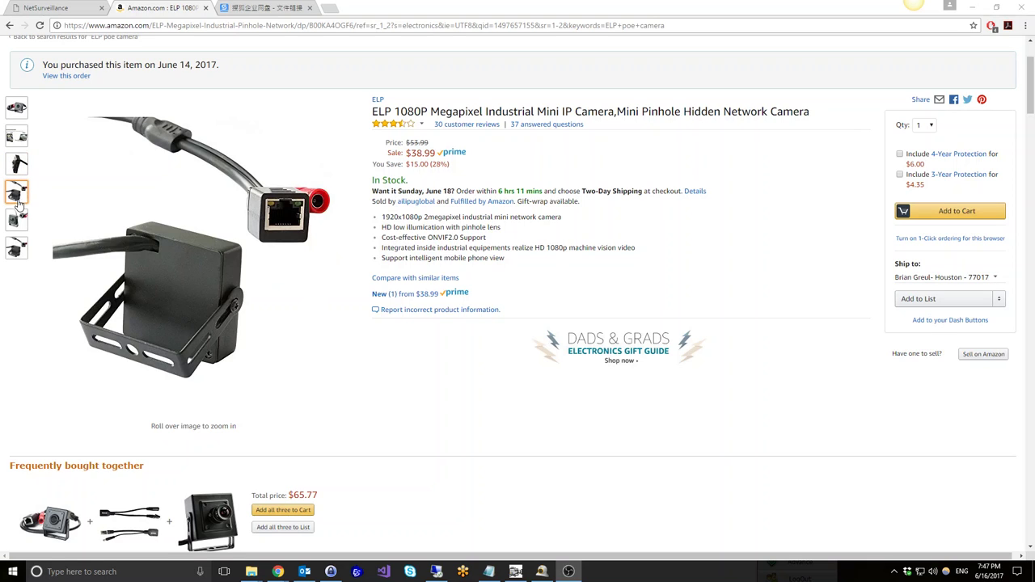
mouse_move(17, 220)
mouse_move(16, 246)
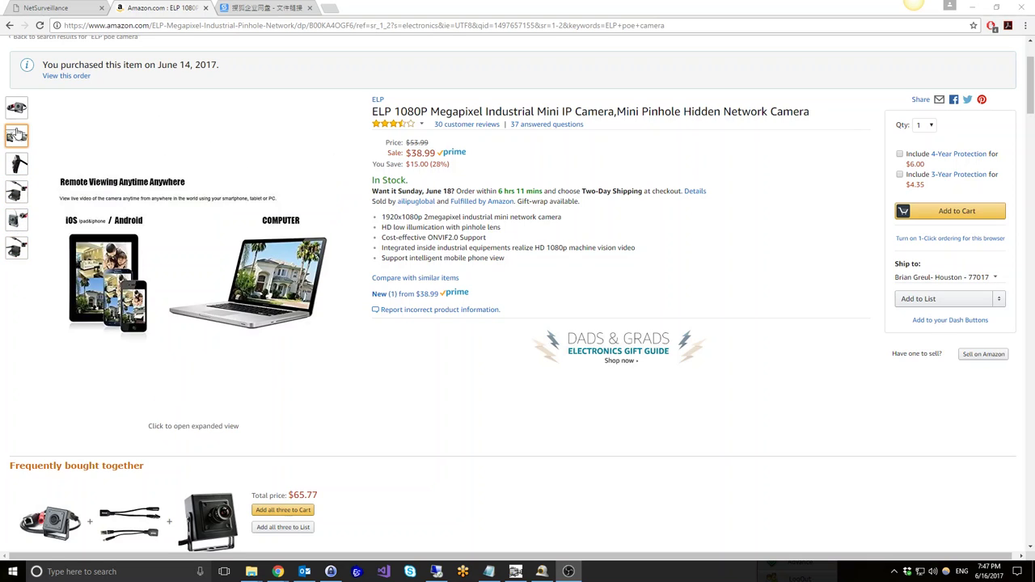
mouse_move(17, 110)
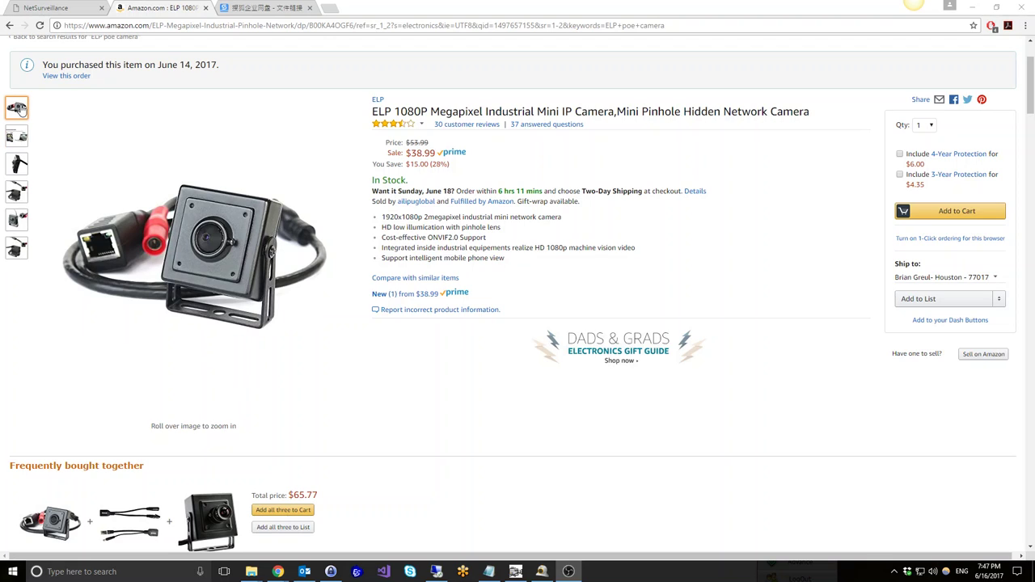
Switch to the camera's NetSurveillance web viewer at 192.168.1.10
click(50, 7)
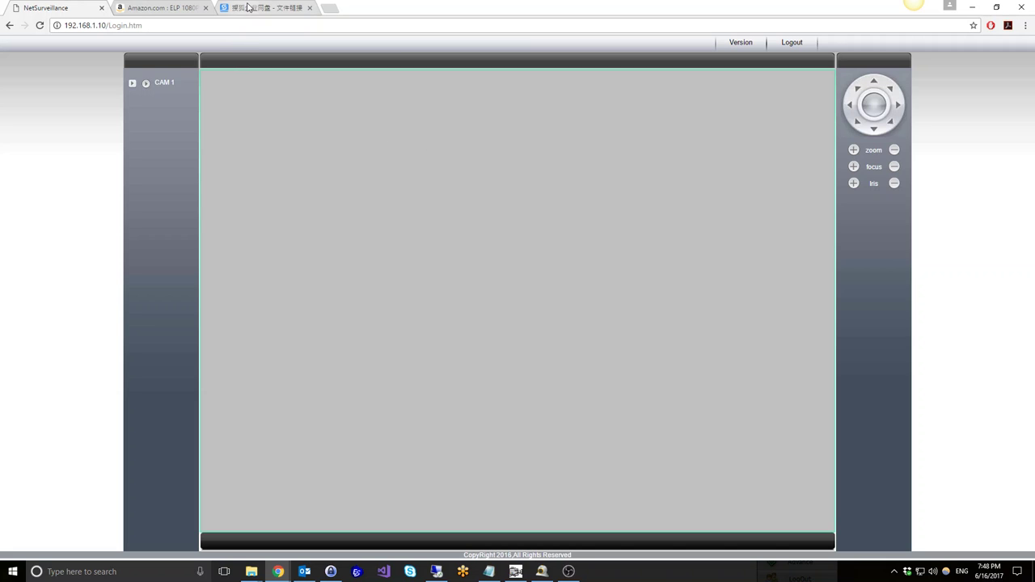
Highlight the Sohu download page address for the CMS installer, then bring CMS forward
click(248, 9)
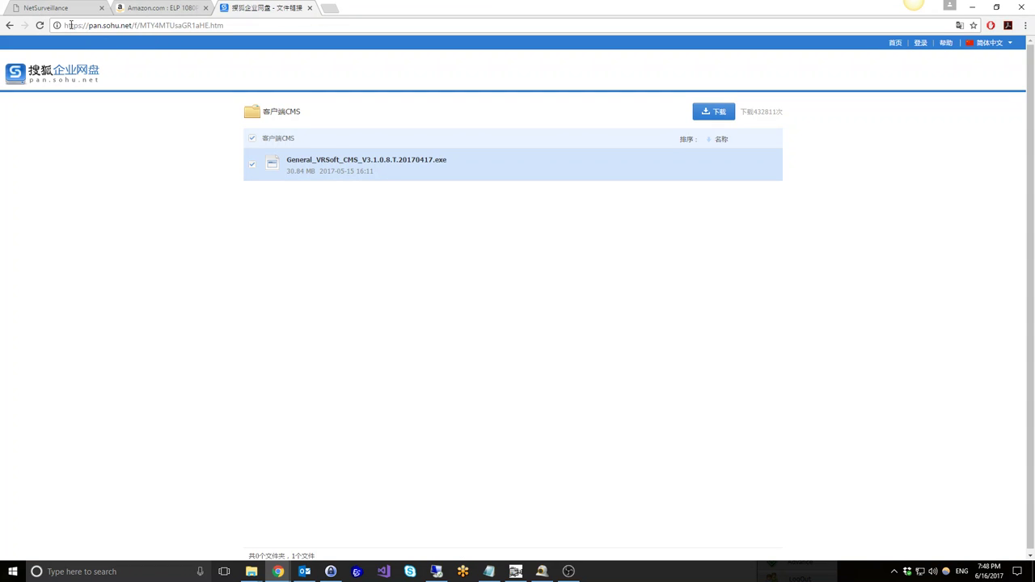
drag(72, 25, 217, 26)
click(220, 25)
drag(223, 25, 70, 26)
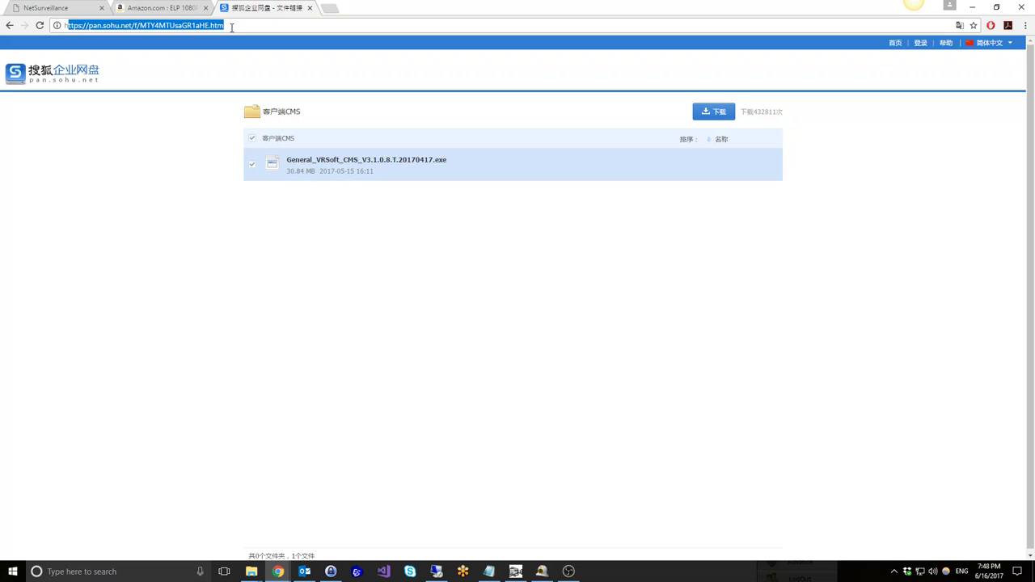
click(231, 27)
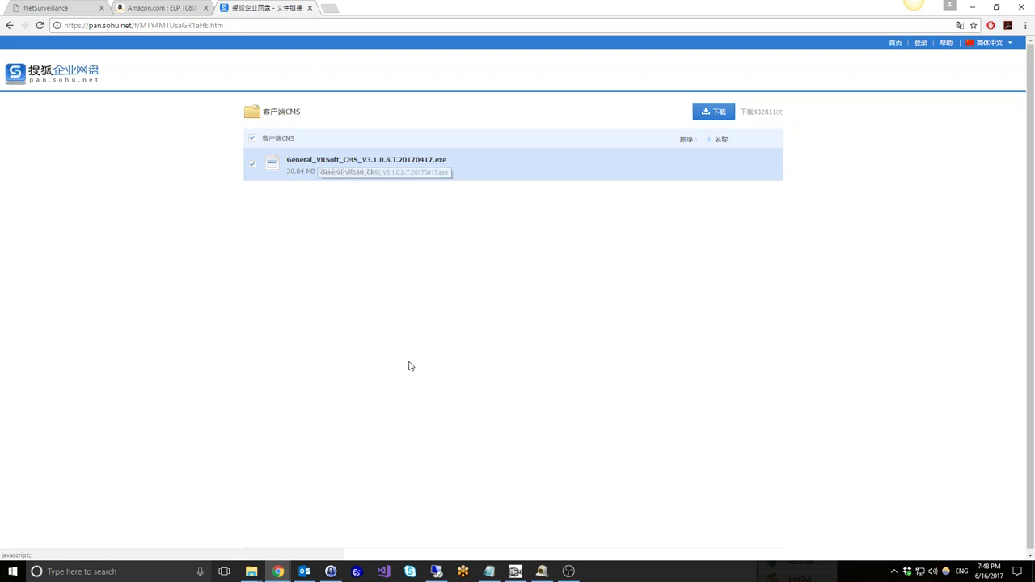
click(534, 573)
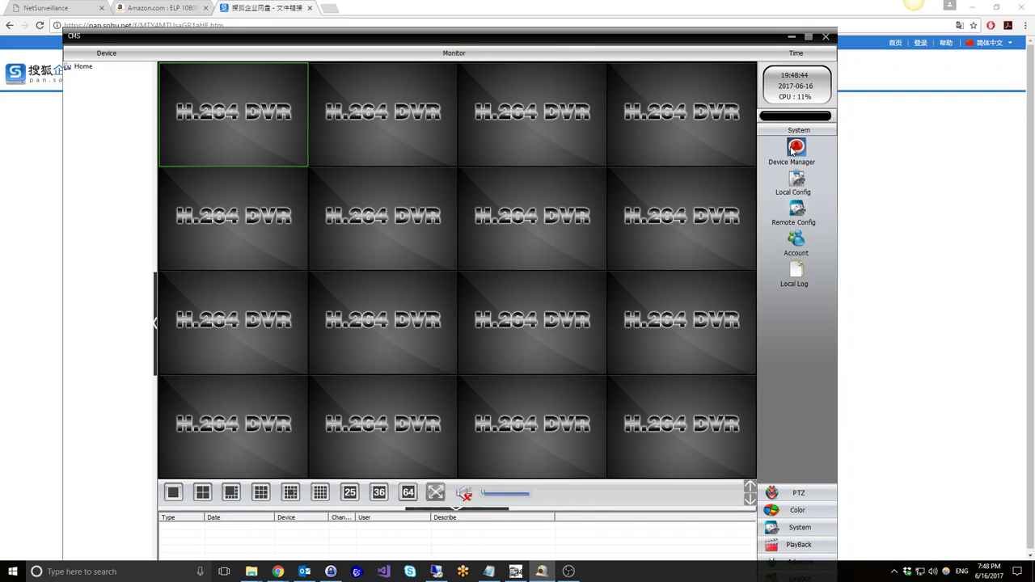
In Device Manager, delete the existing Home zone and its devices
click(797, 147)
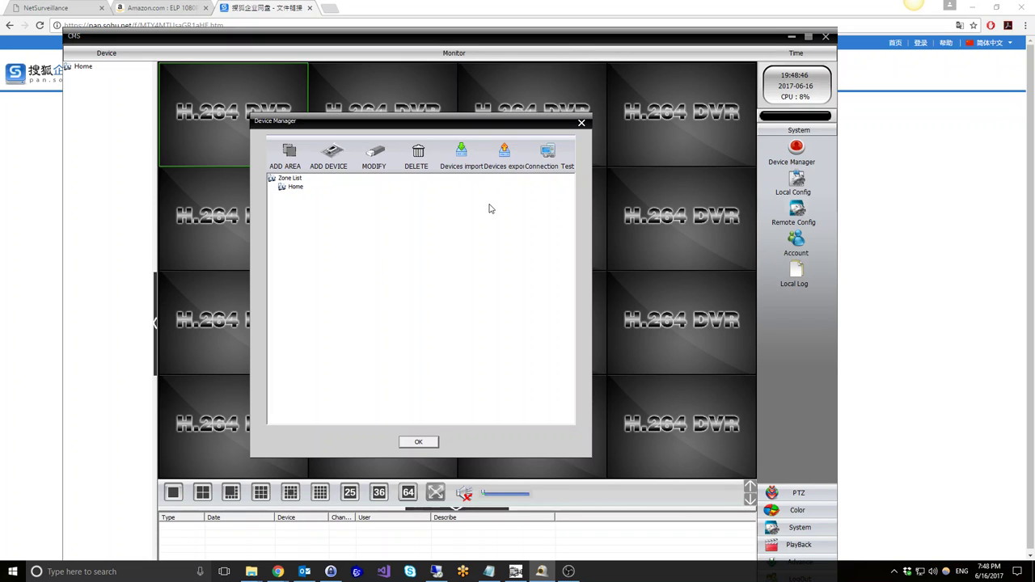
click(292, 188)
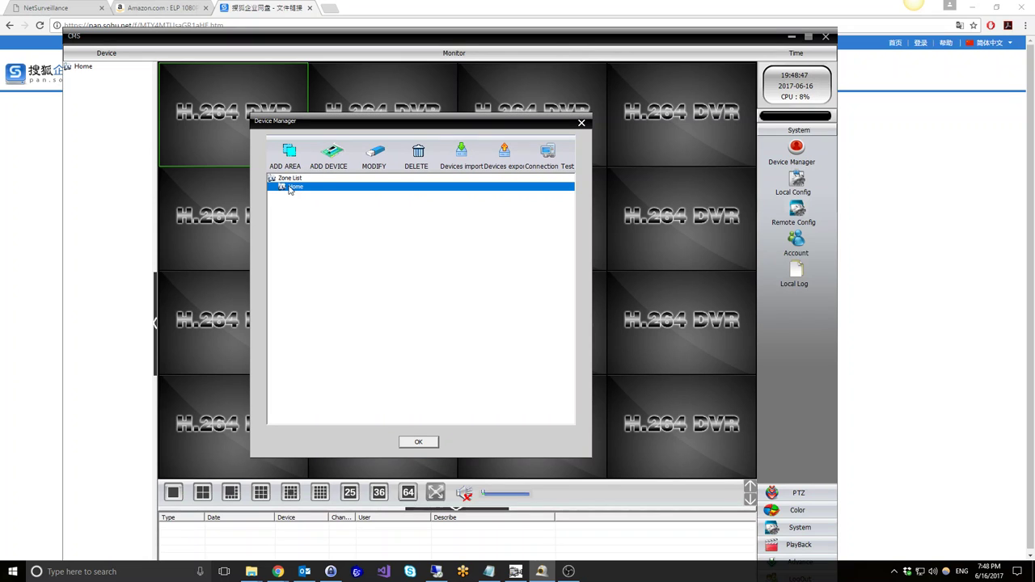
click(403, 161)
click(392, 320)
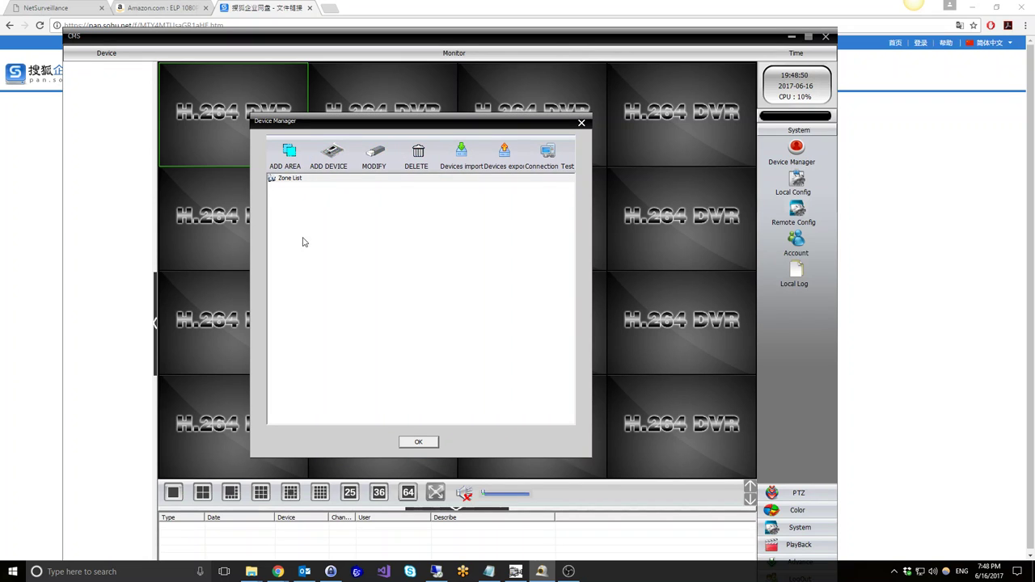
Create a new zone named 'Home' under Zone List and select it
click(281, 181)
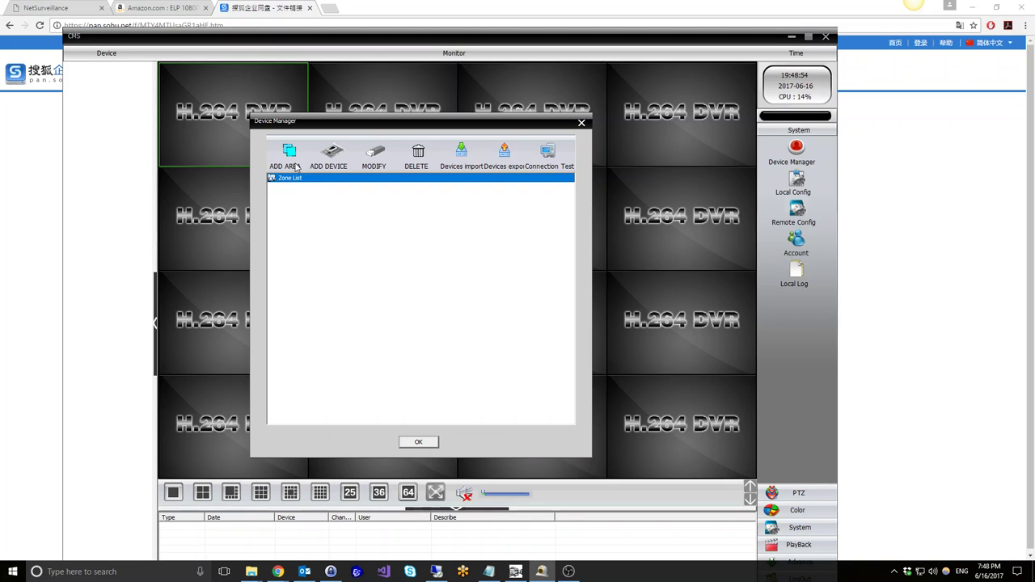
click(290, 155)
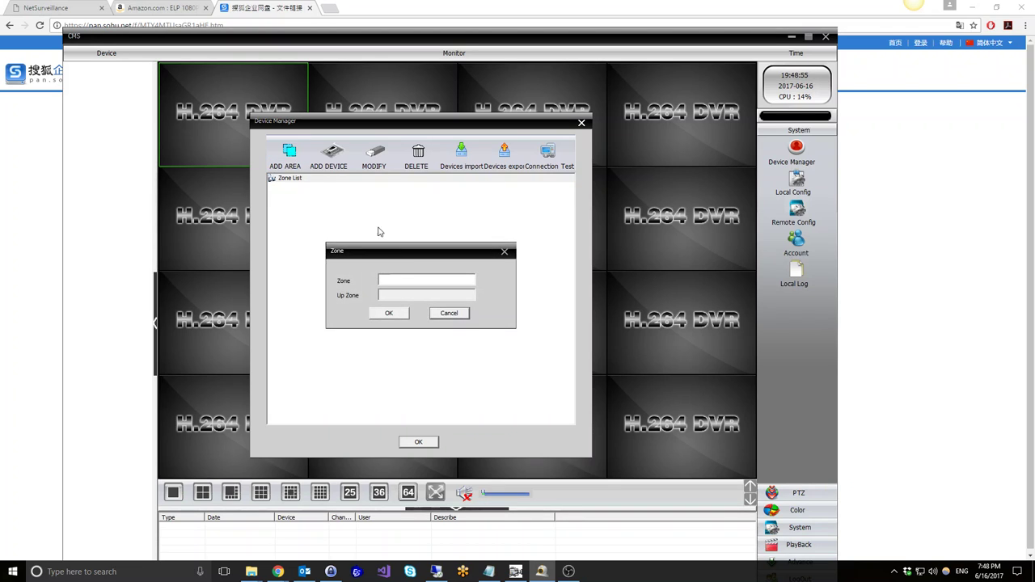
click(412, 283)
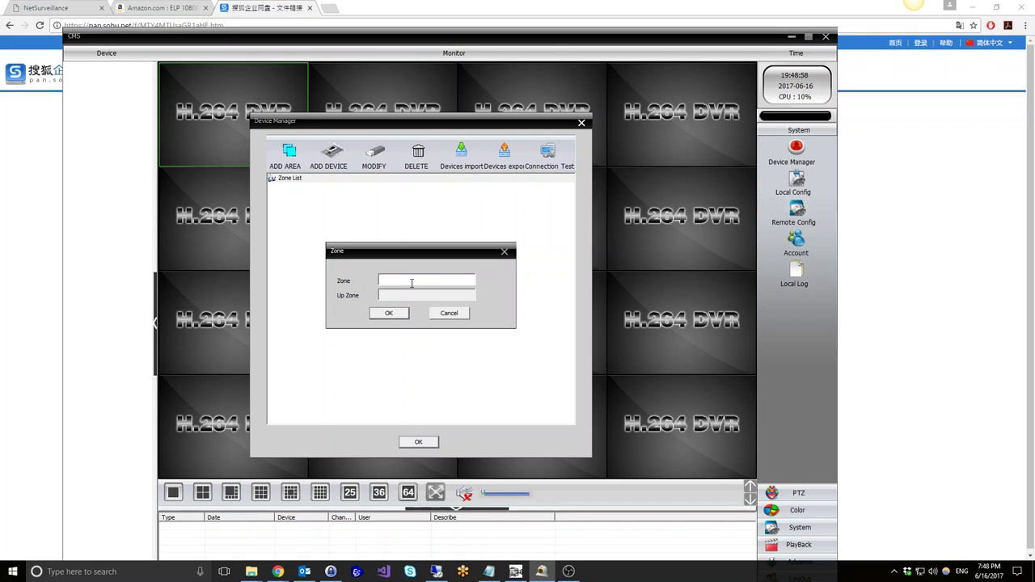
text(Home)
click(389, 314)
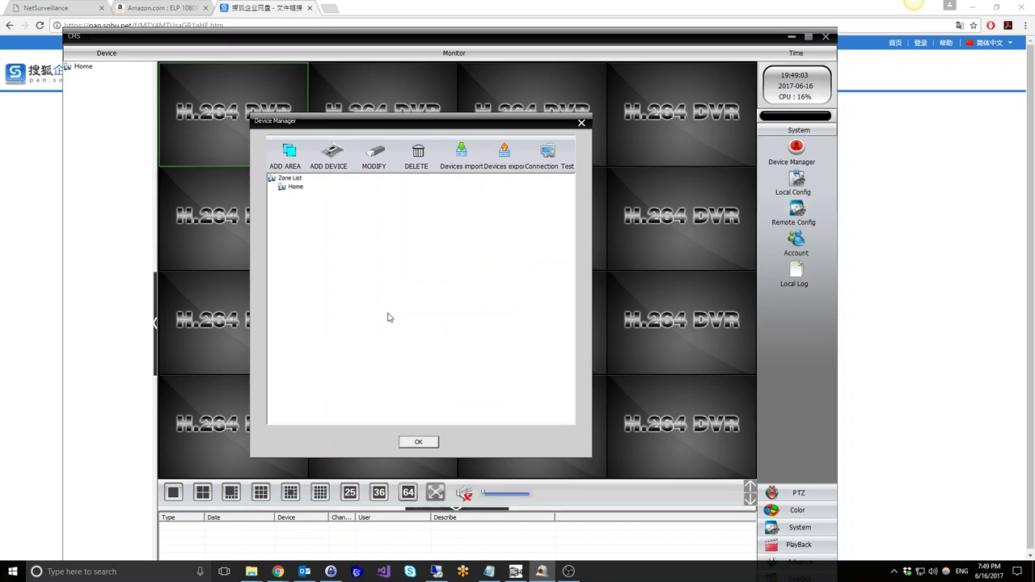
click(296, 188)
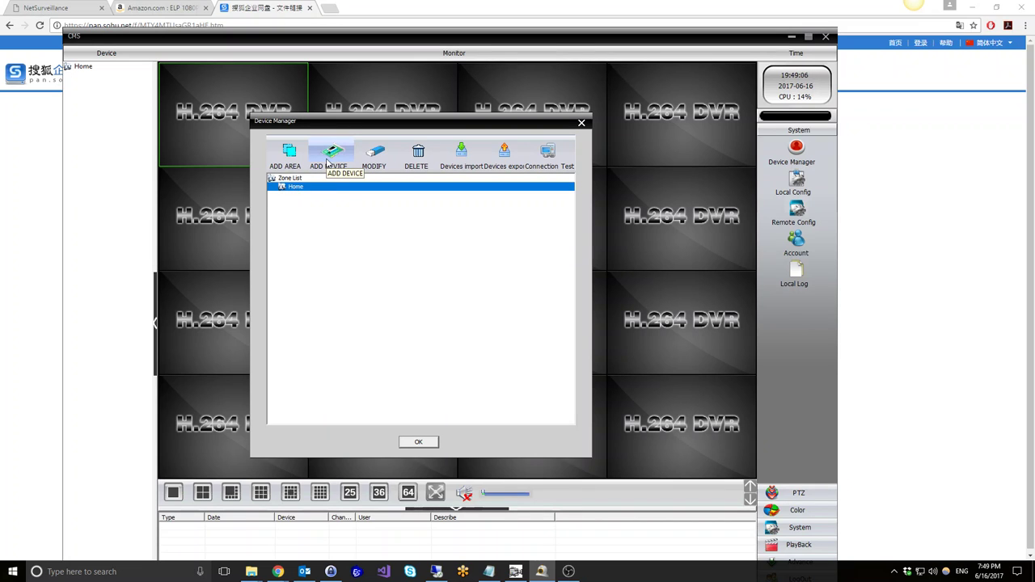
Add a device via IP Search, picking the camera found at 192.168.1.10
click(329, 162)
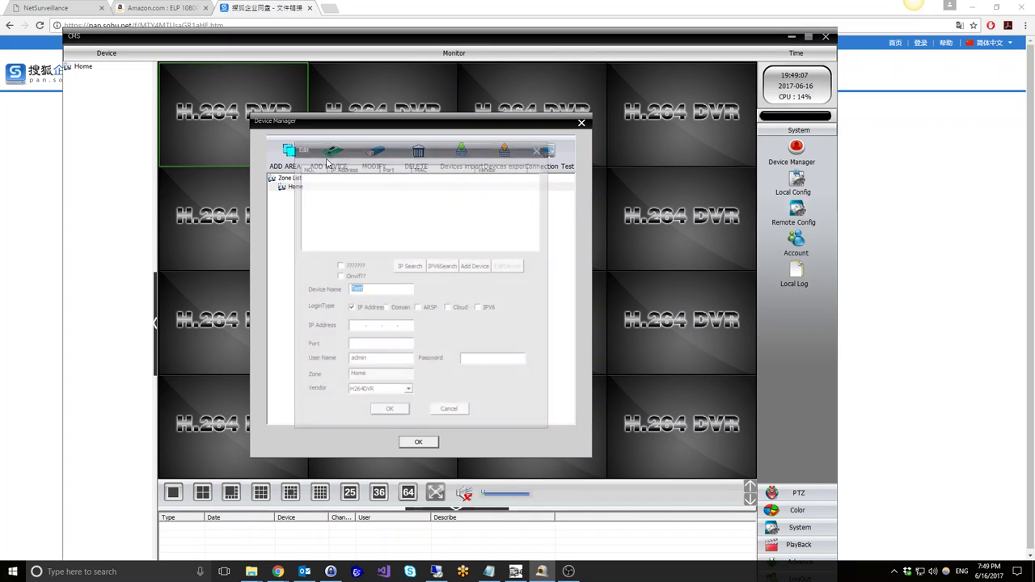
click(410, 265)
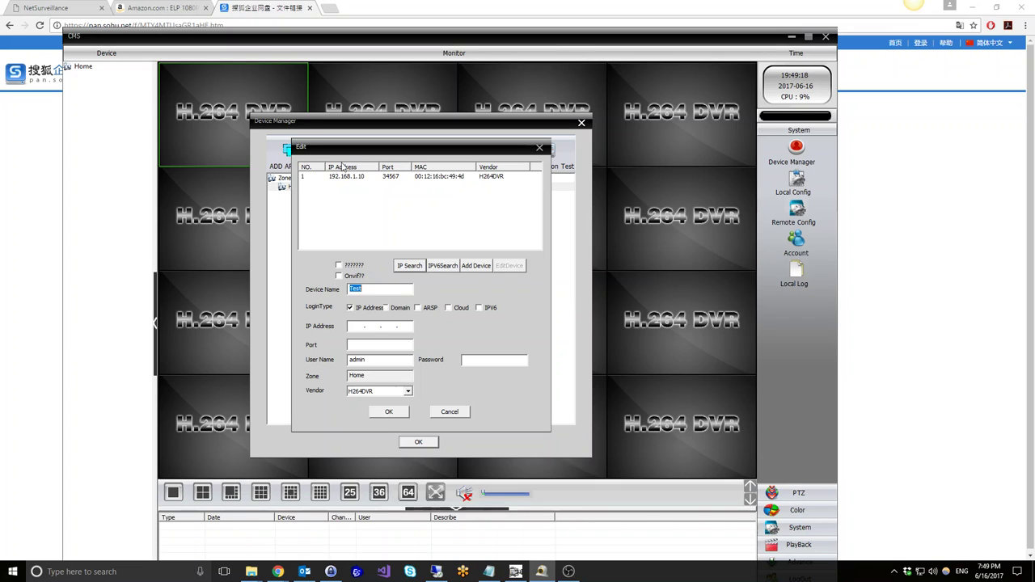
click(343, 178)
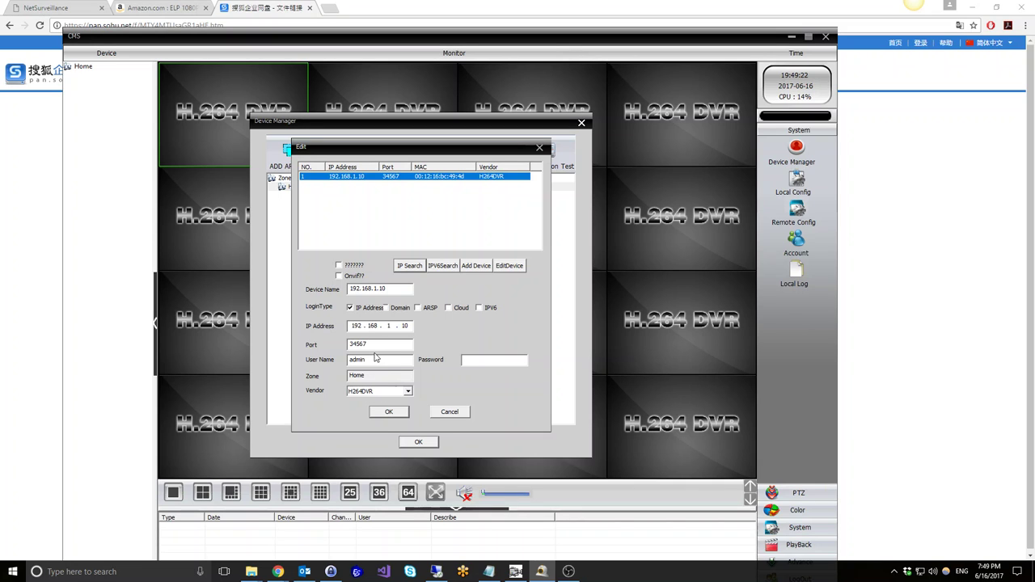
Change the camera's IP address to 192.168.1.213 in EditDevice and save it to the device
click(516, 267)
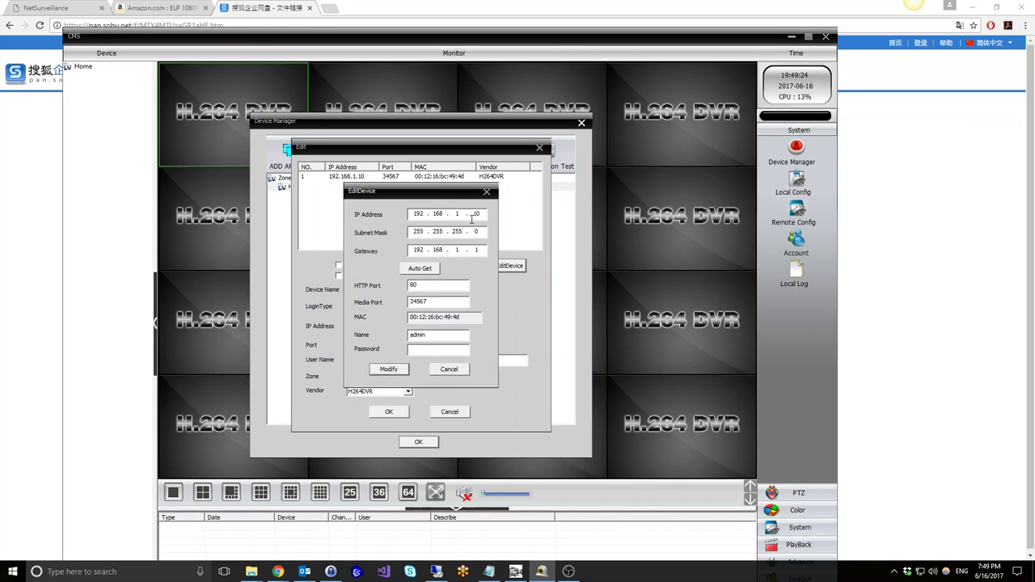
double_click(475, 213)
text(213)
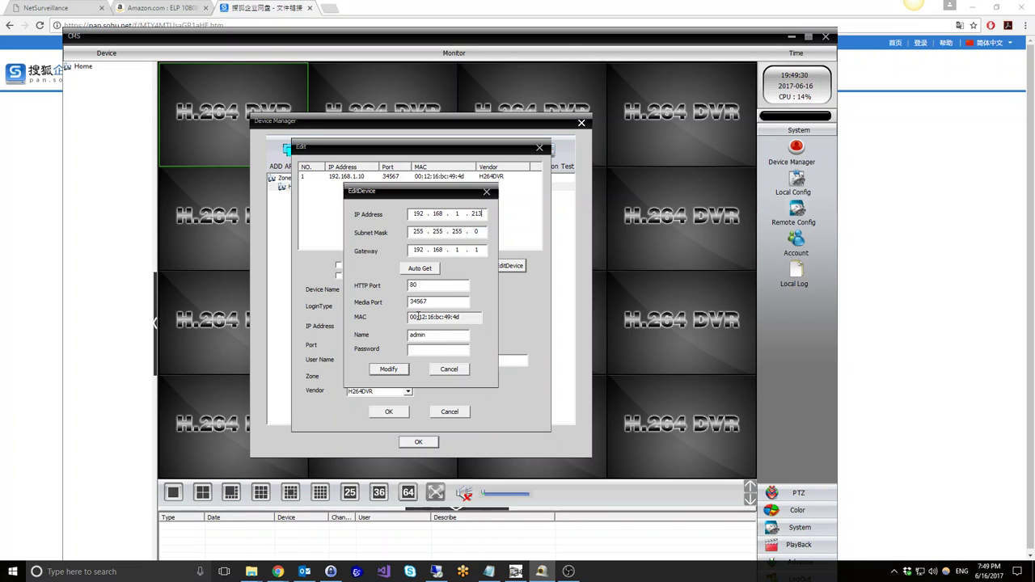
click(390, 369)
click(421, 320)
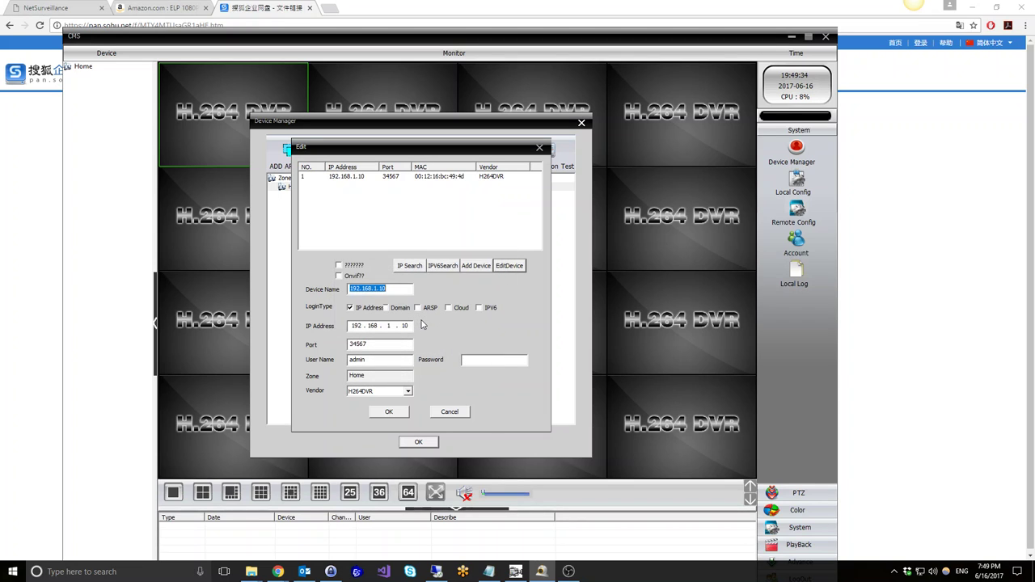
Rescan to list the camera at 192.168.1.213, then confirm the edit form
click(409, 267)
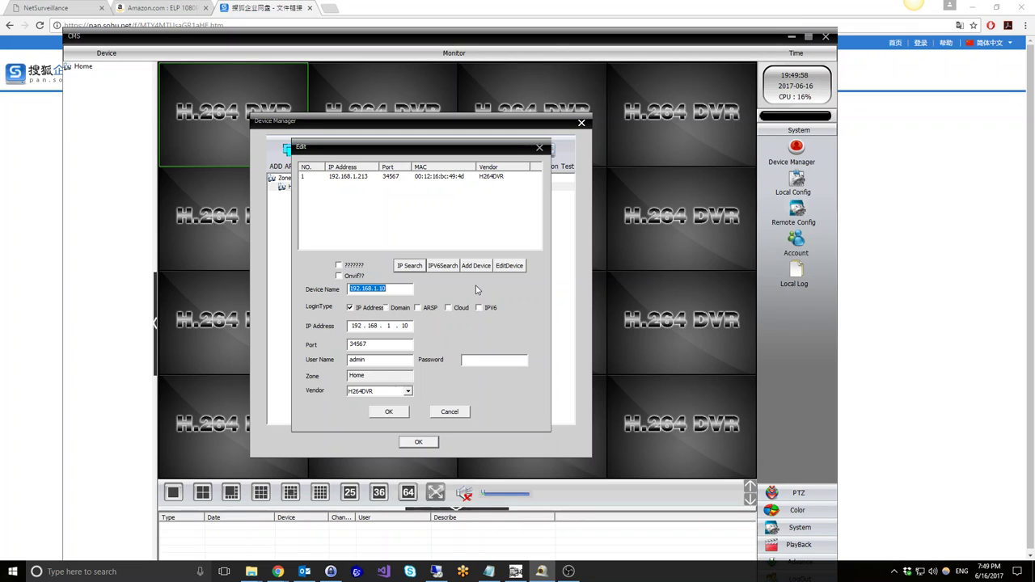
click(398, 416)
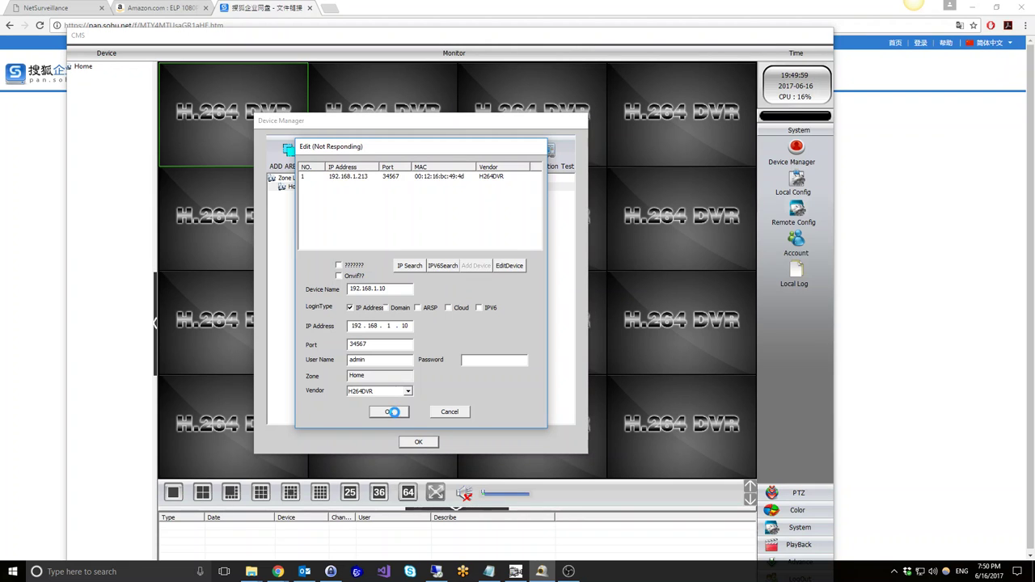
Open 192.168.1.213 in the browser, log in as admin, then return to CMS
click(20, 7)
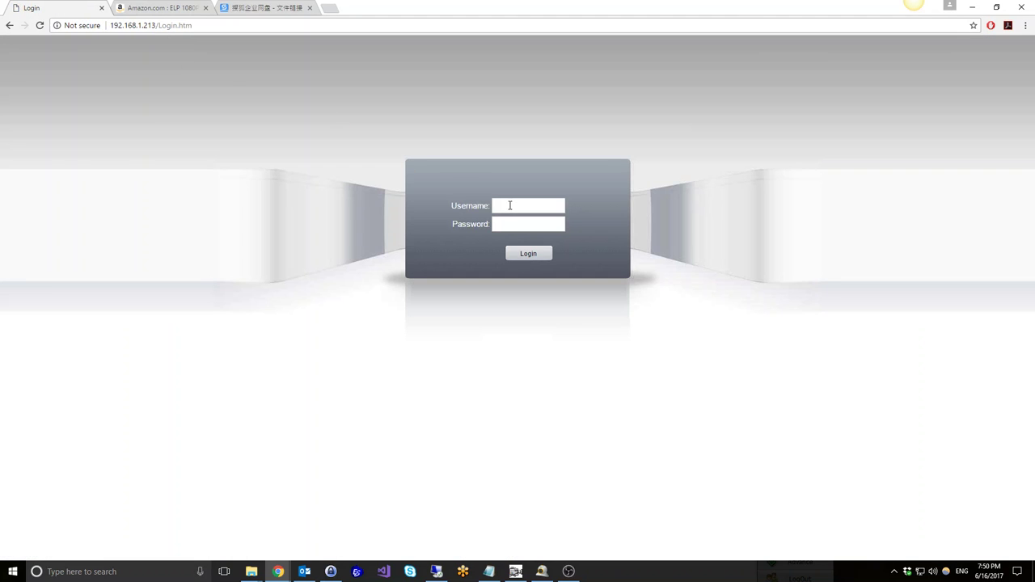
text(admin)
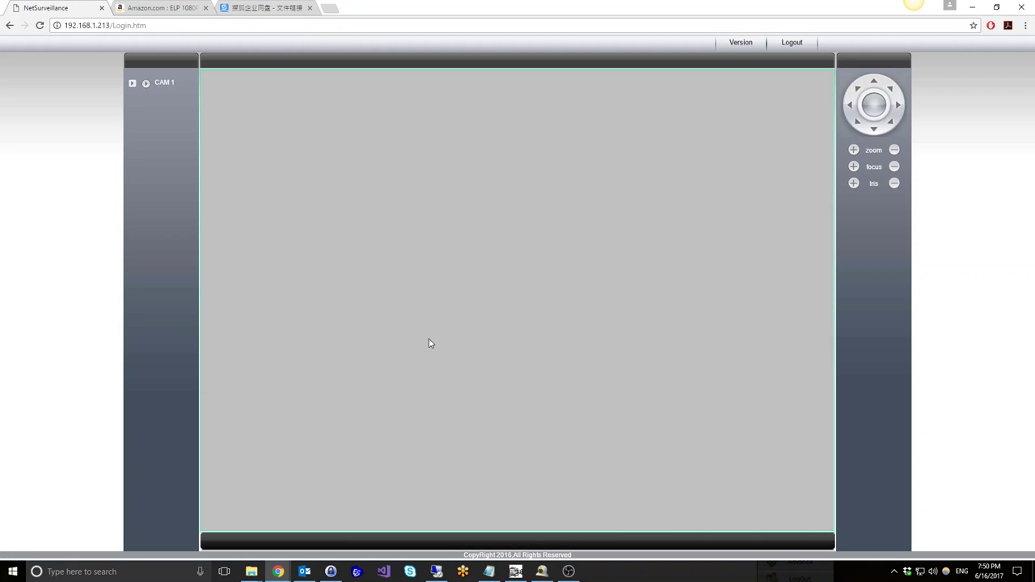
click(543, 573)
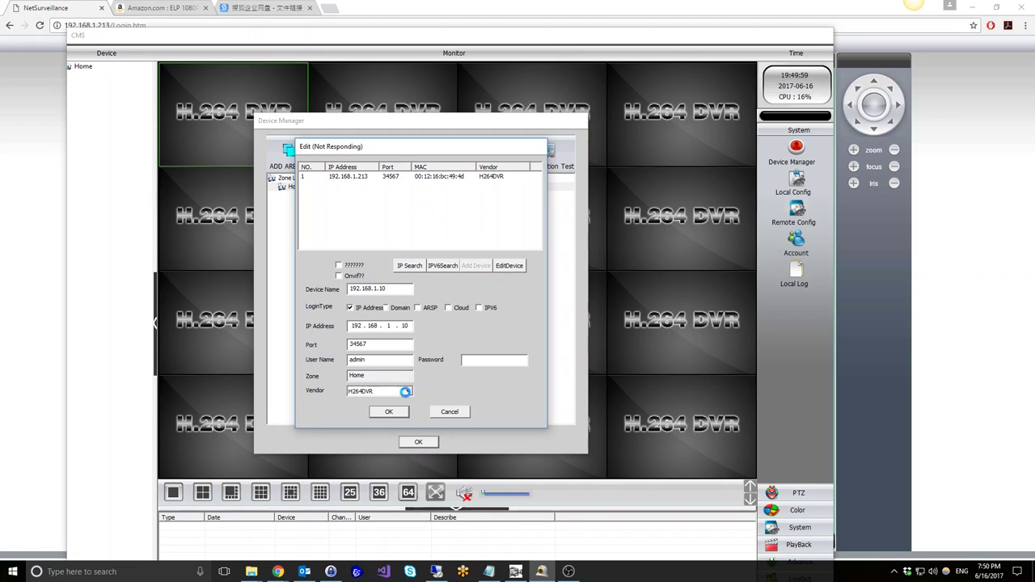
Add the camera found at 192.168.1.213 to the Home zone
click(57, 13)
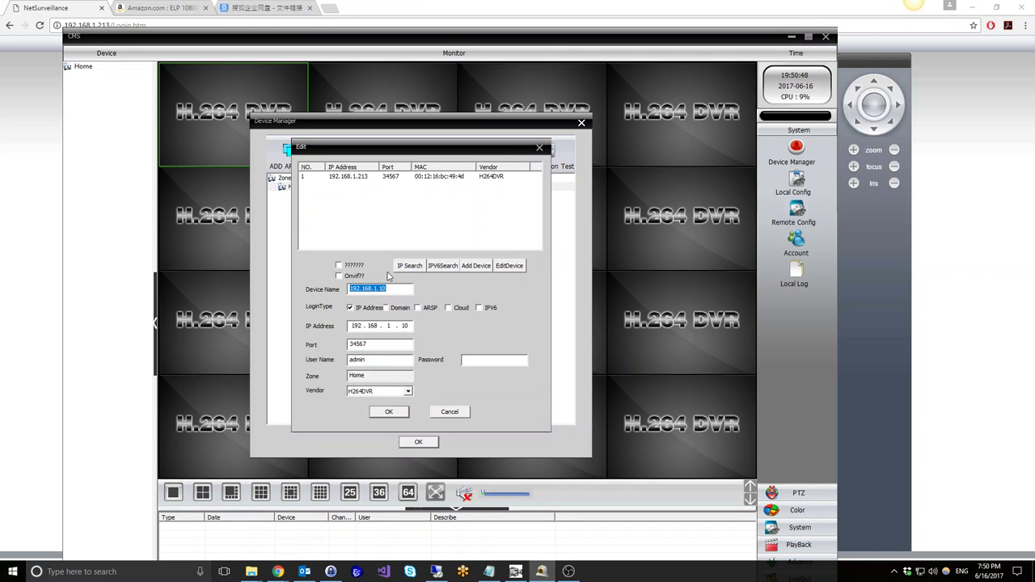
click(348, 177)
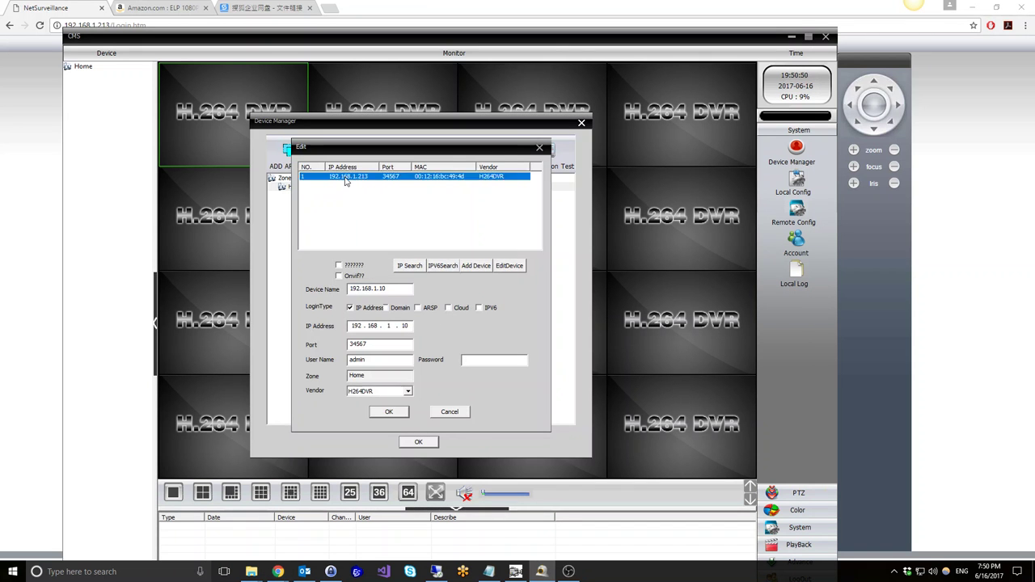
click(387, 414)
Connection-test the 192.168.1.213 camera, get Network Normal, and close Device Manager
click(308, 202)
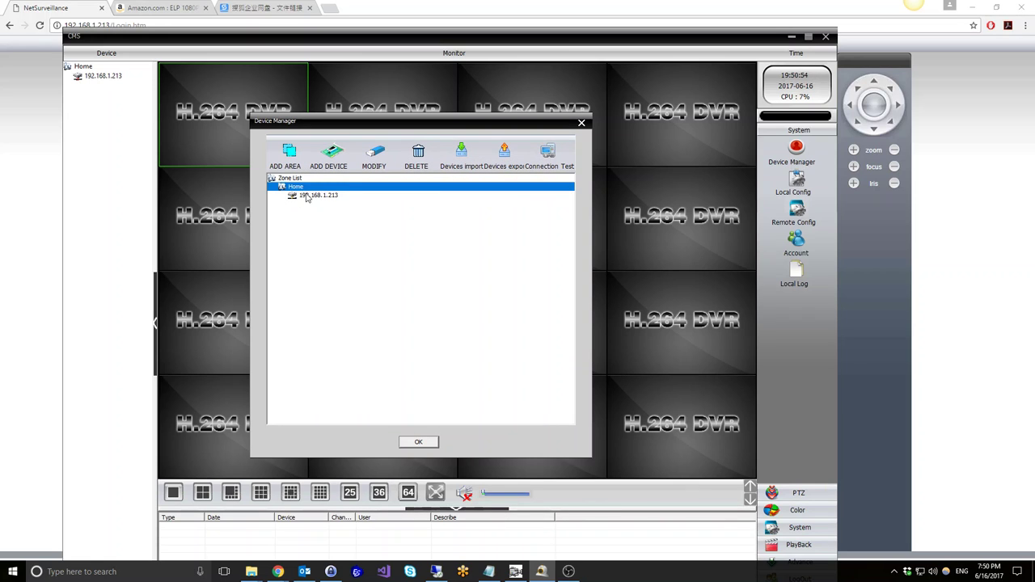
click(310, 198)
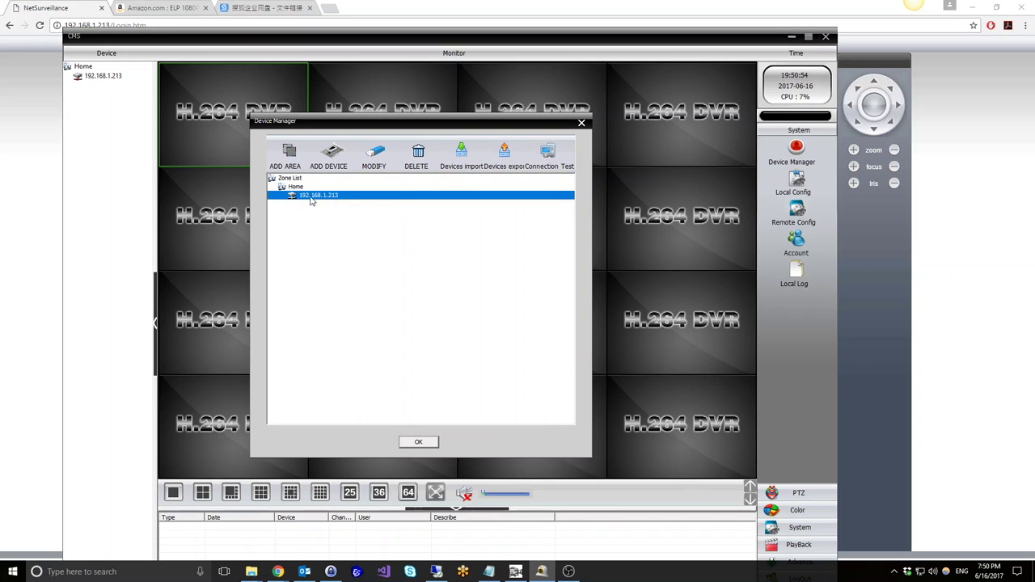
click(541, 154)
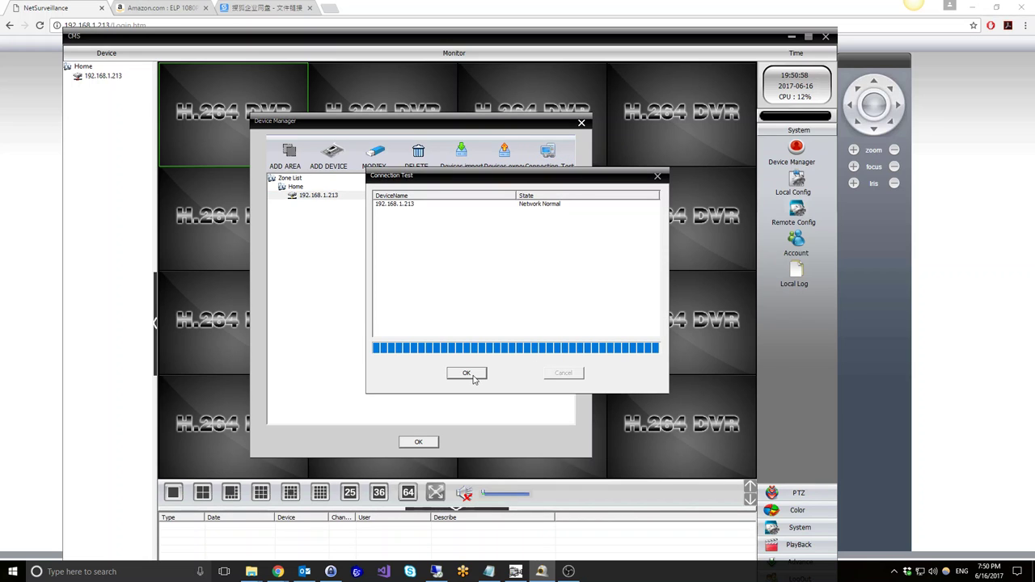
click(471, 374)
click(419, 442)
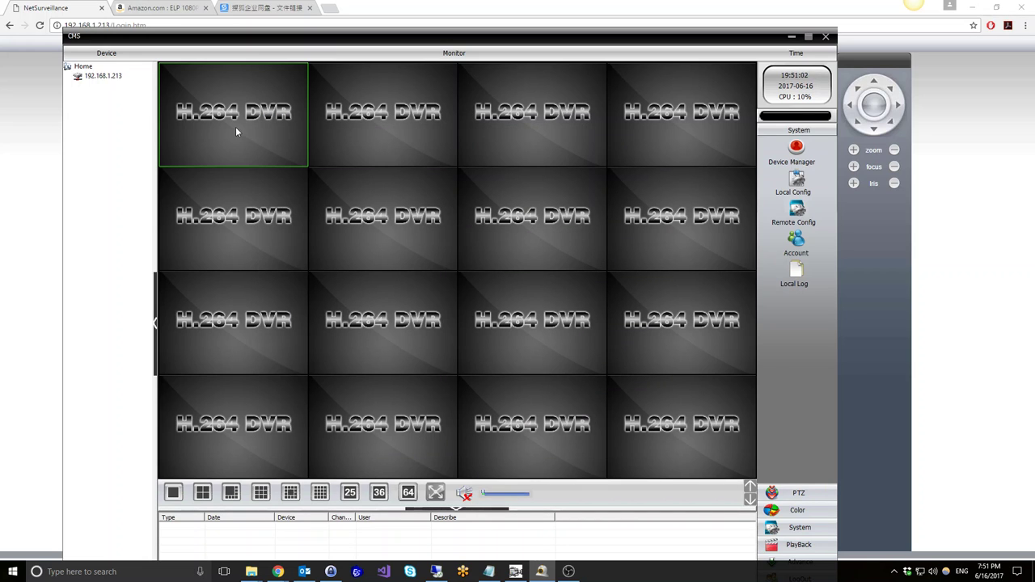
Open the 192.168.1.213 camera's settings and set its vendor to Onvif
click(797, 147)
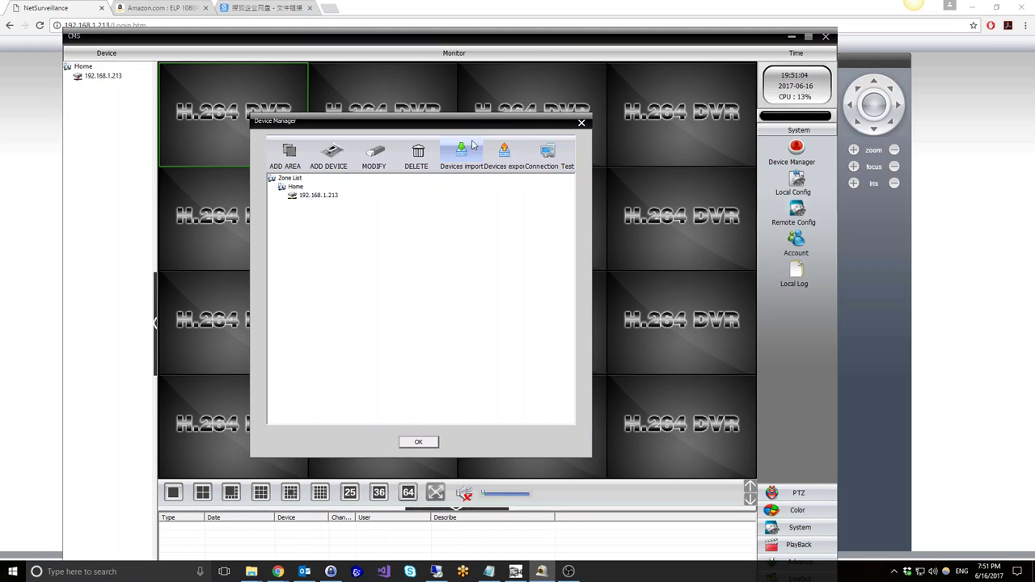
click(338, 196)
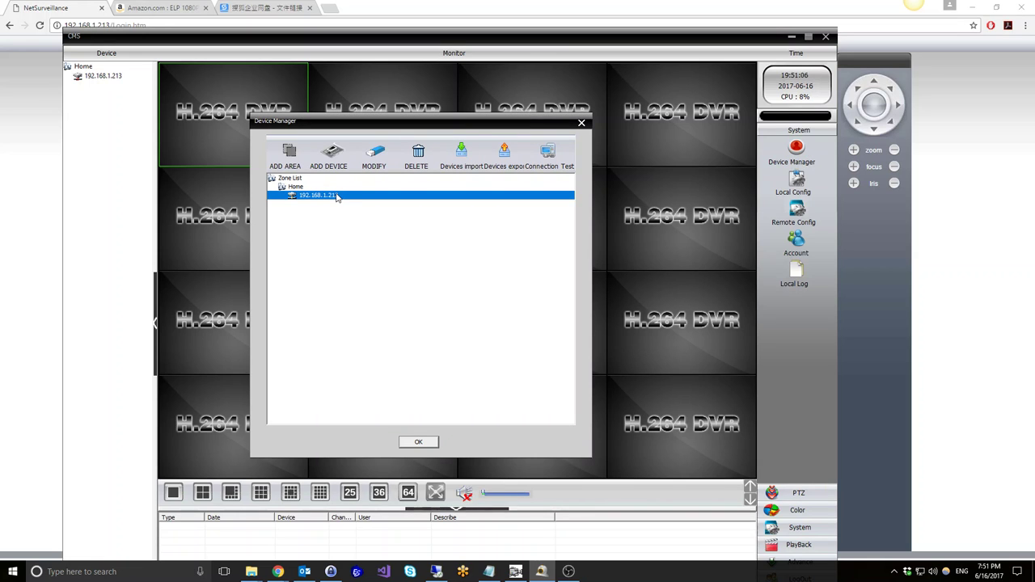
click(373, 153)
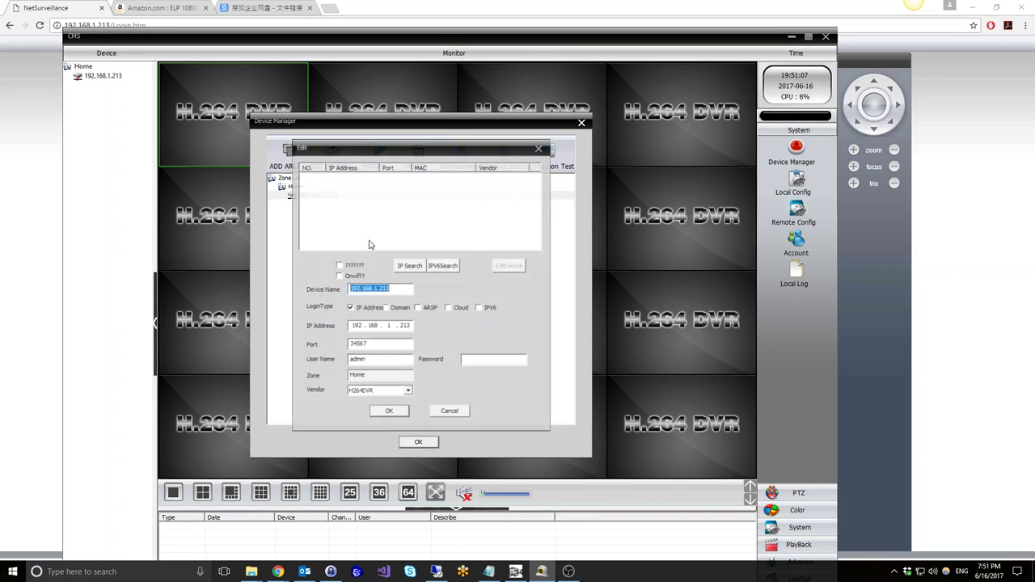
click(368, 391)
click(364, 430)
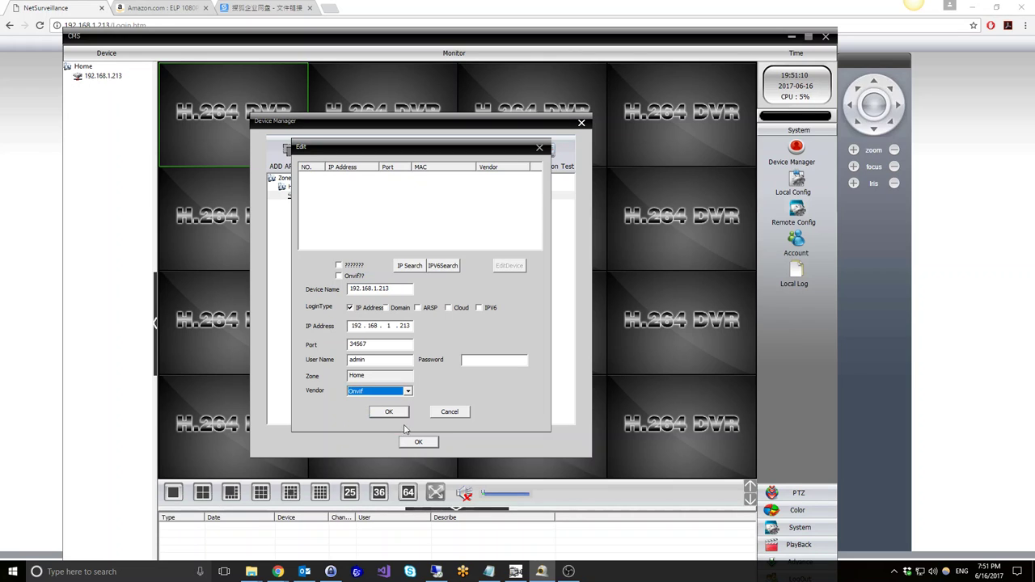
Rerun the IP search and save the camera's Onvif vendor change
click(390, 413)
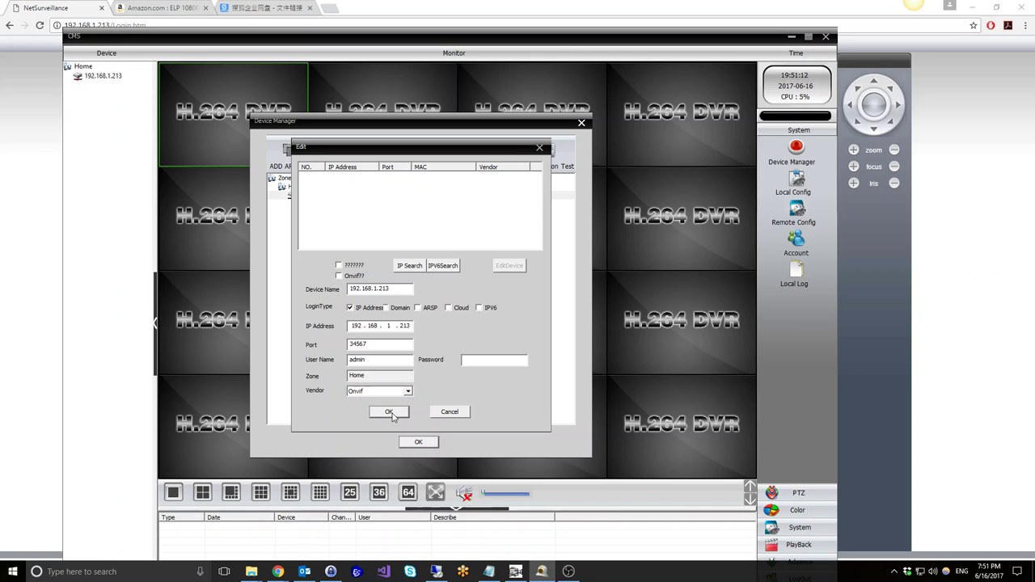
click(397, 267)
click(429, 322)
click(411, 267)
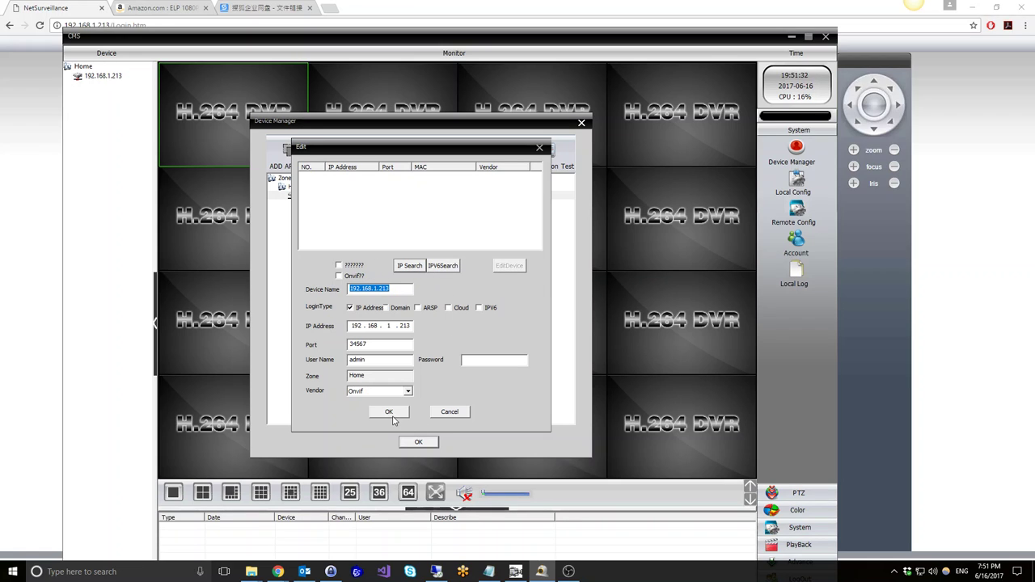
click(440, 414)
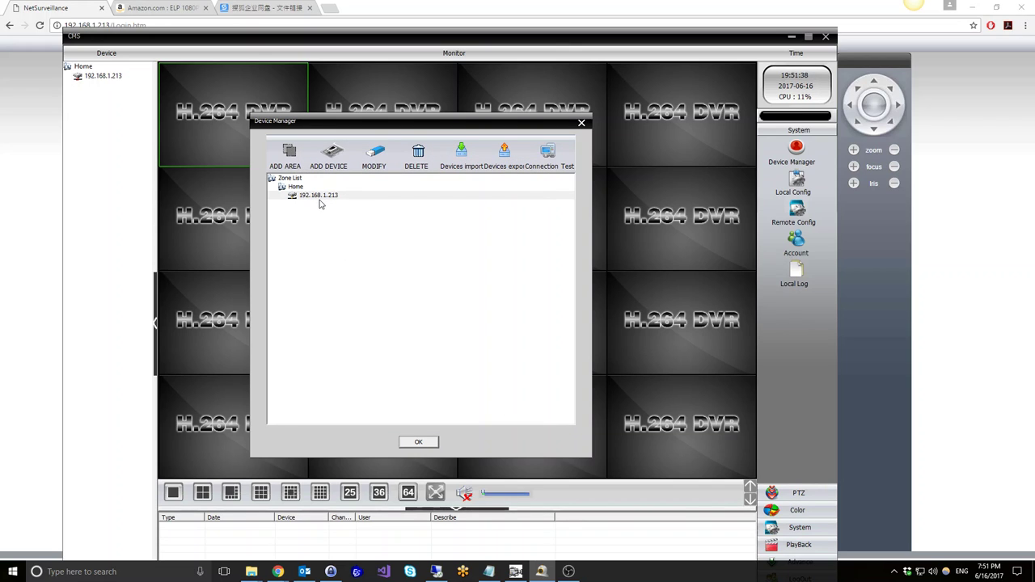
Close Device Manager with OK, returning to the main monitor window showing 192.168.1.213 under Home
click(411, 442)
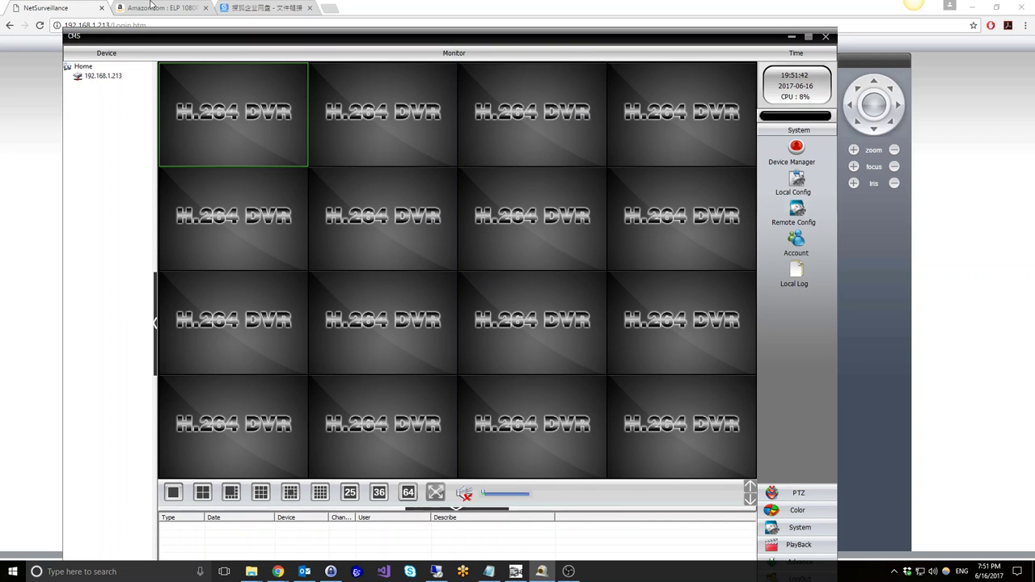